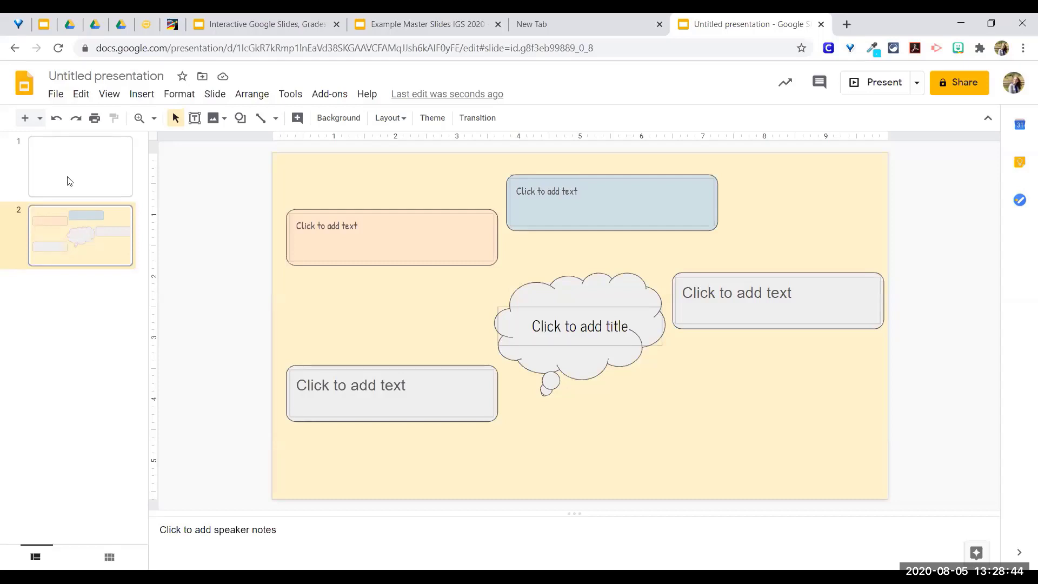
Step: Set the presentation's page size to a custom 8.5 x 11 inches
click(55, 95)
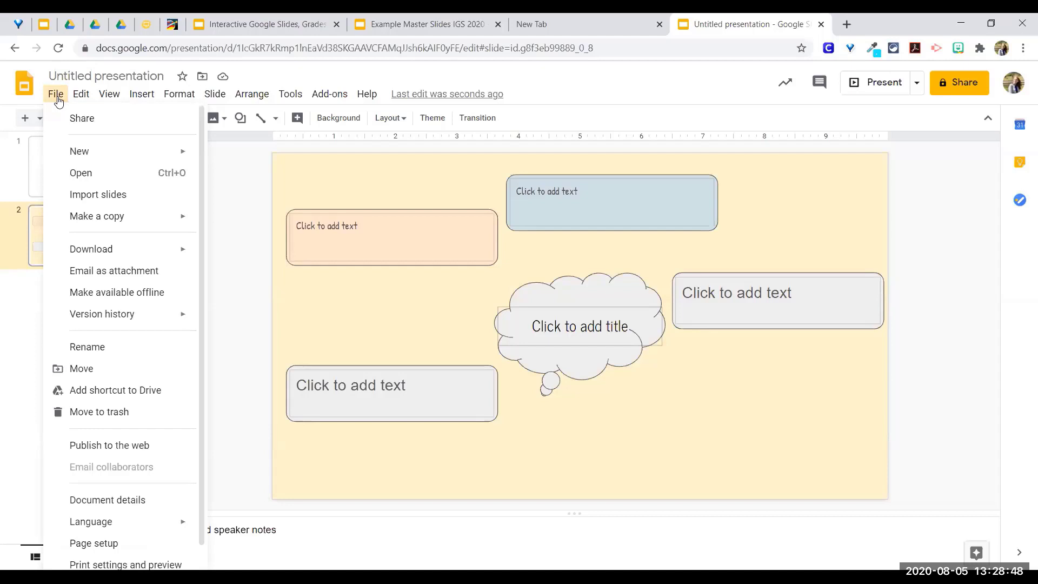
click(121, 547)
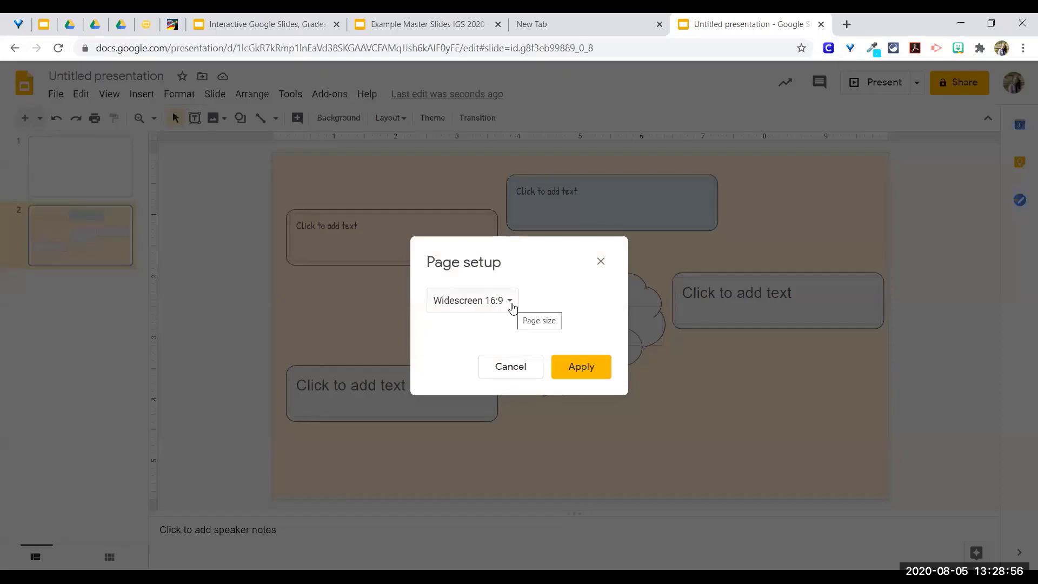
click(510, 301)
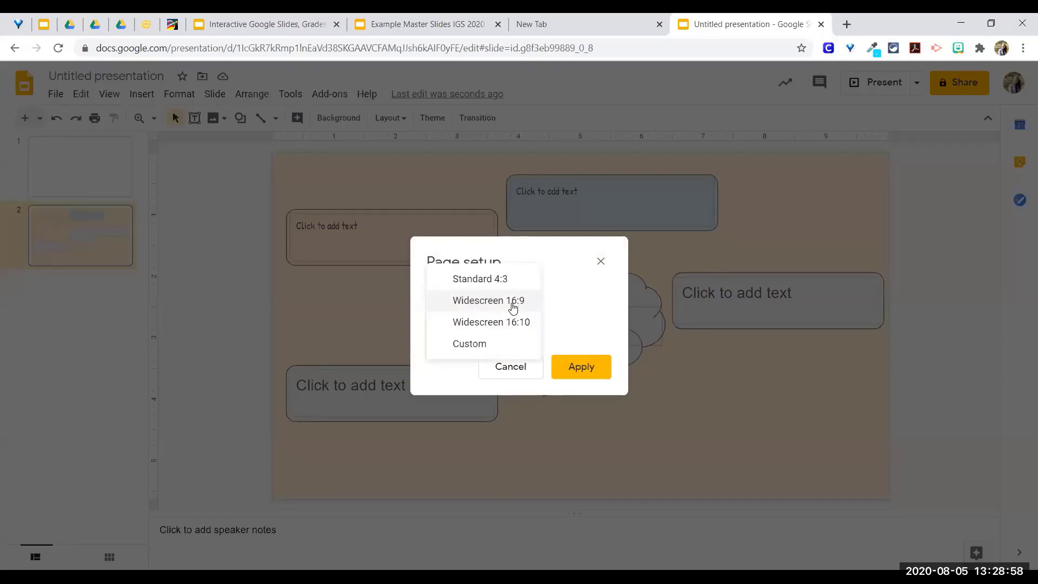
click(493, 344)
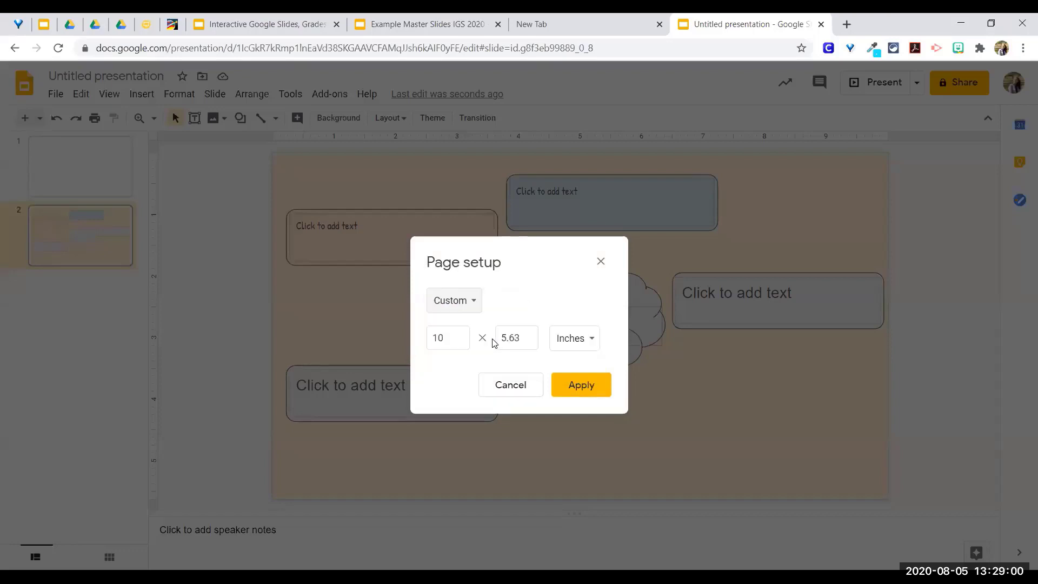
double_click(454, 335)
text(8.5)
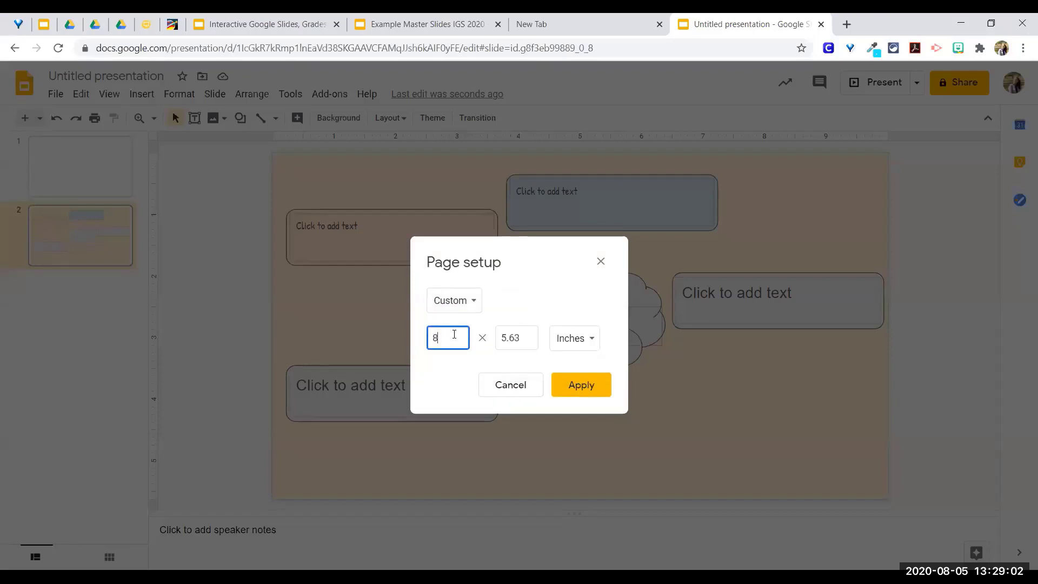
double_click(528, 333)
text(11)
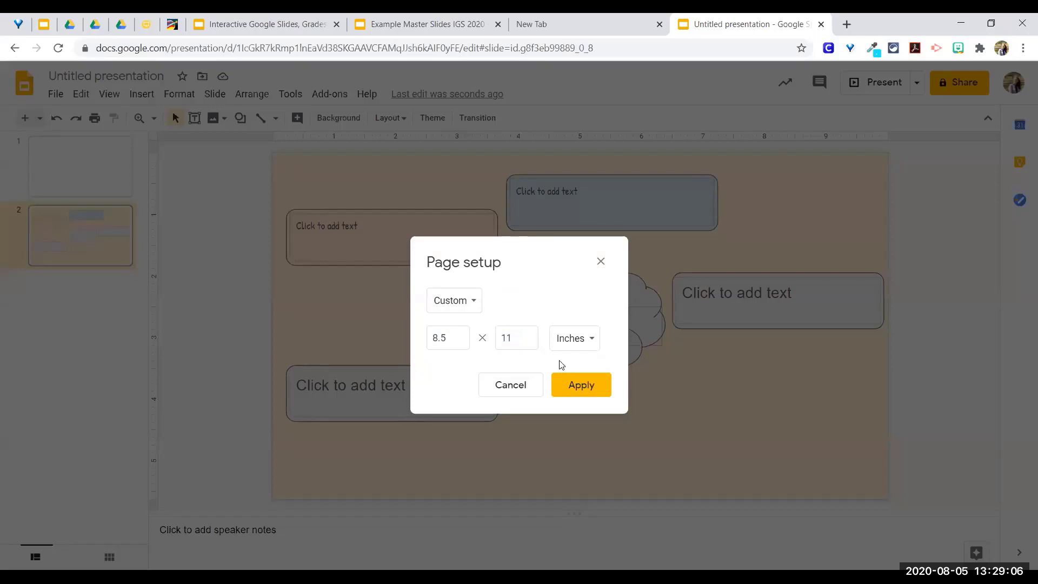
click(578, 394)
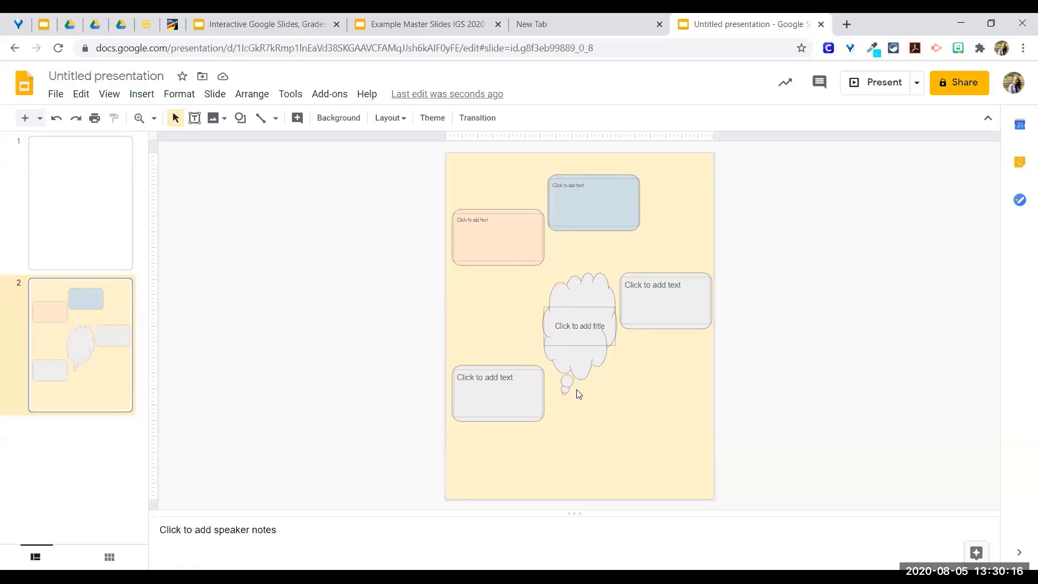
Step: View the PDF tools offered on pdfcandy.com in a separate browser tab and close that tab
click(847, 23)
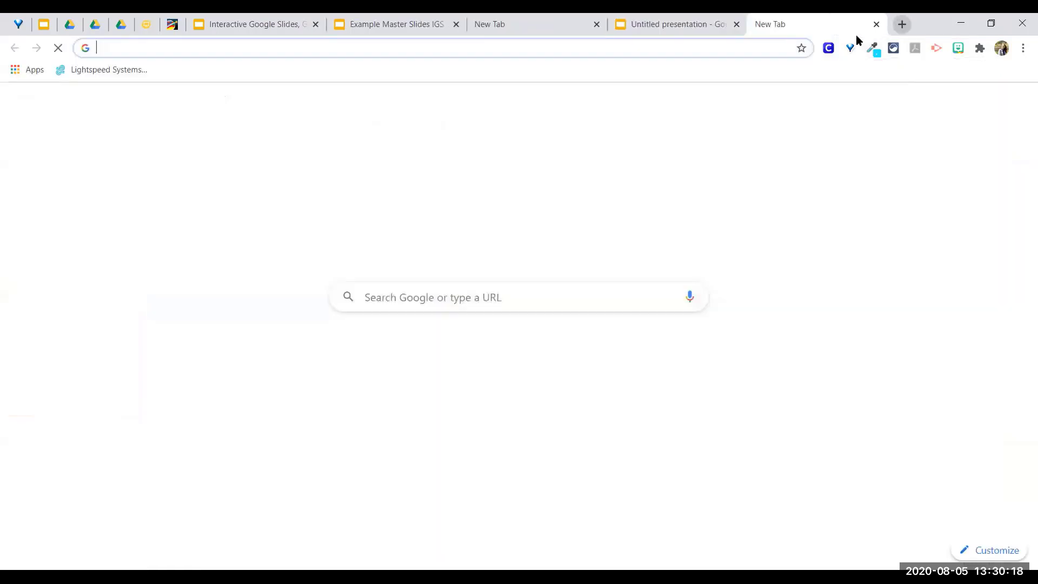
text(pdfcandy.com)
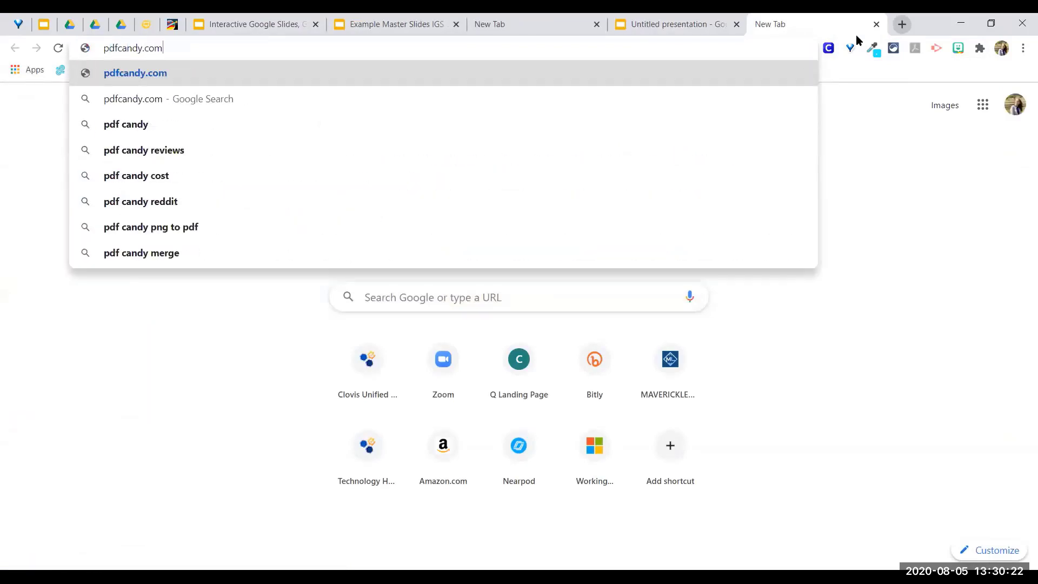
key(Return)
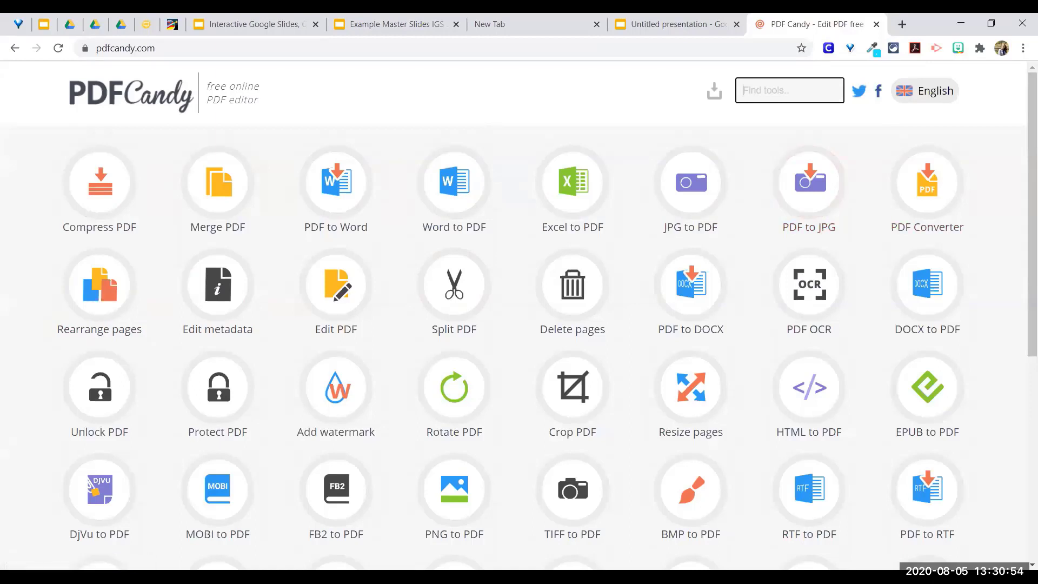
click(877, 24)
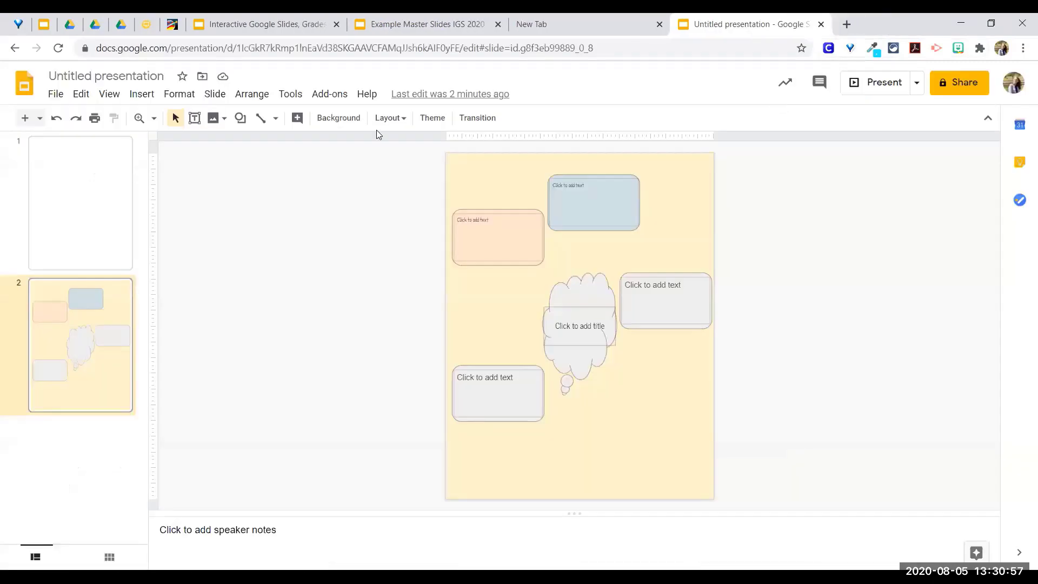
Step: Review the "Interactive Google Slides, Grades 3-6" deck from the "Creating Master Slides" slide through the "Slide Sizing" slide
click(275, 34)
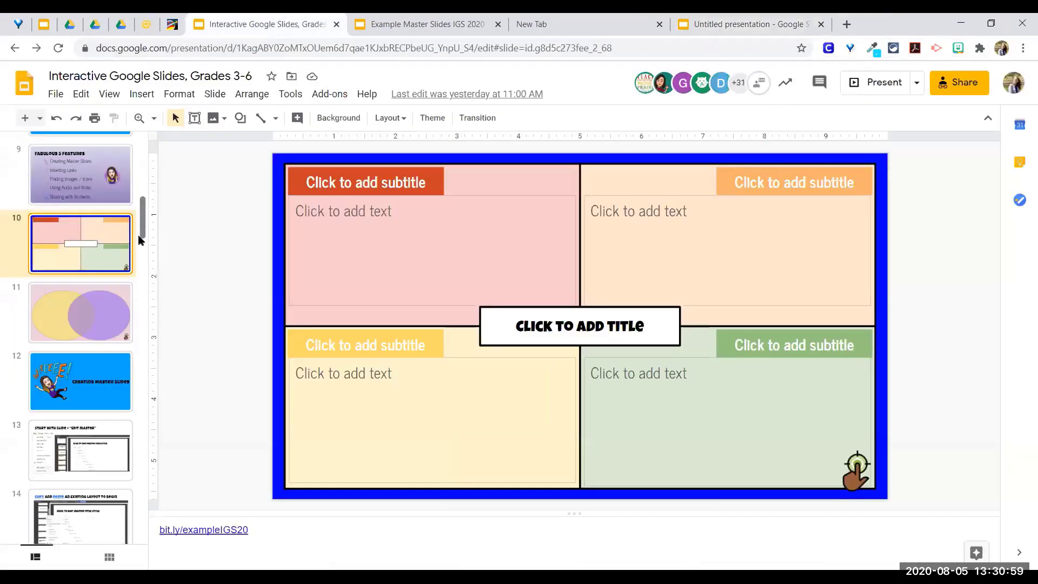
scroll(56, 347, down, 1)
click(57, 348)
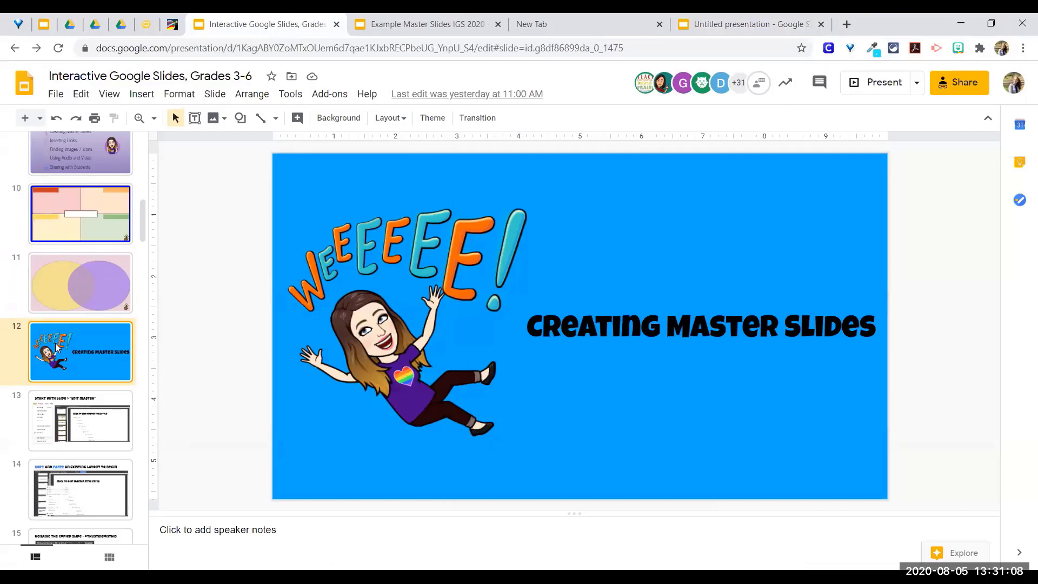
key(Down)
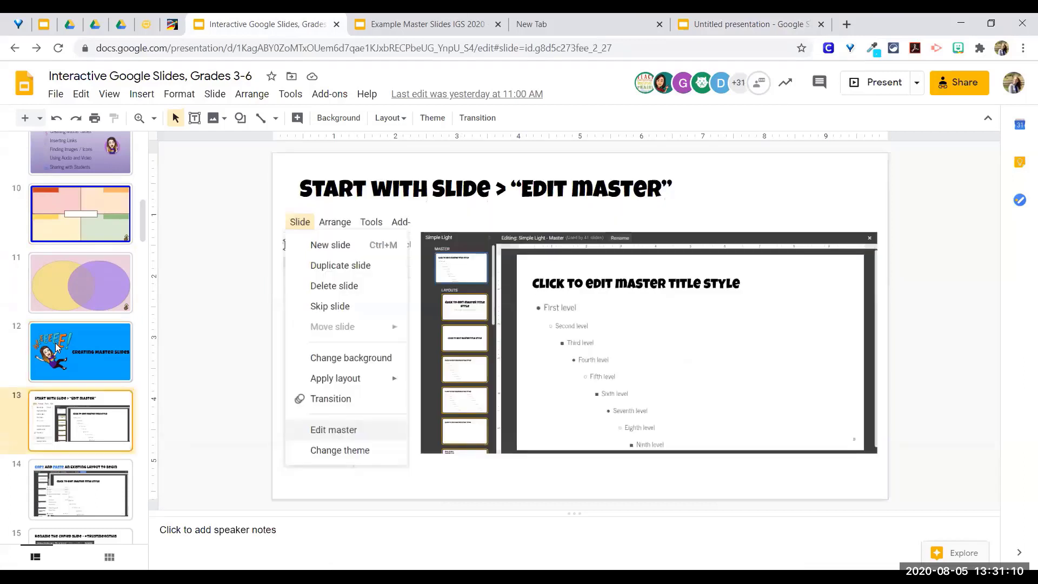
scroll(57, 348, down, 4)
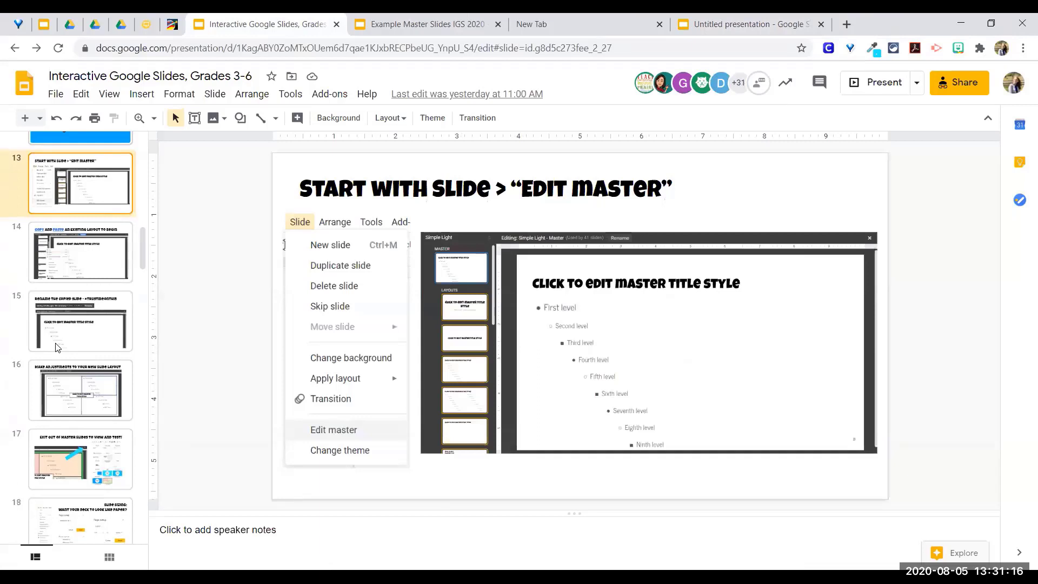
key(Down)
key(Down)
key(Down)
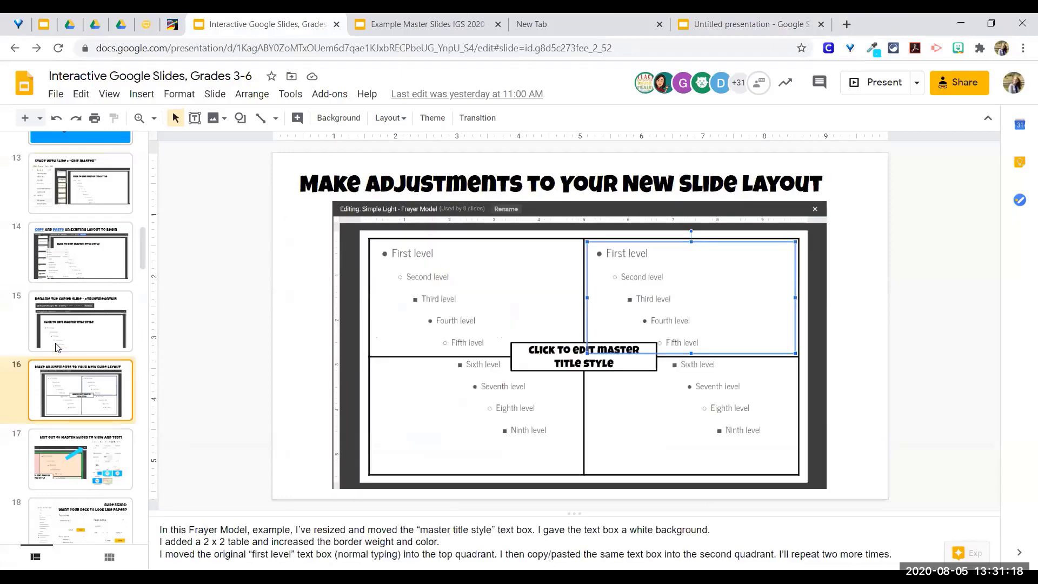
key(Down)
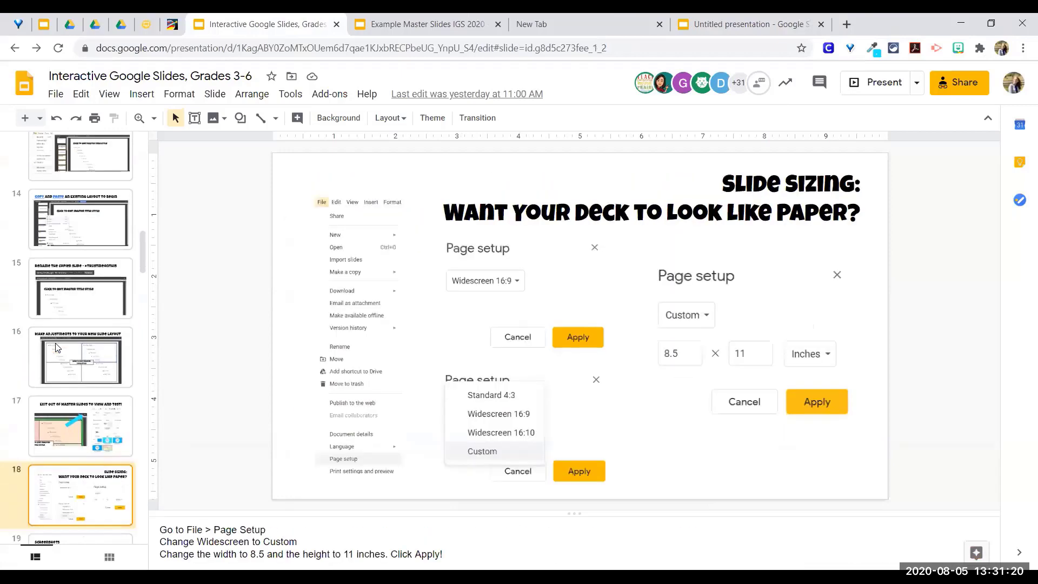
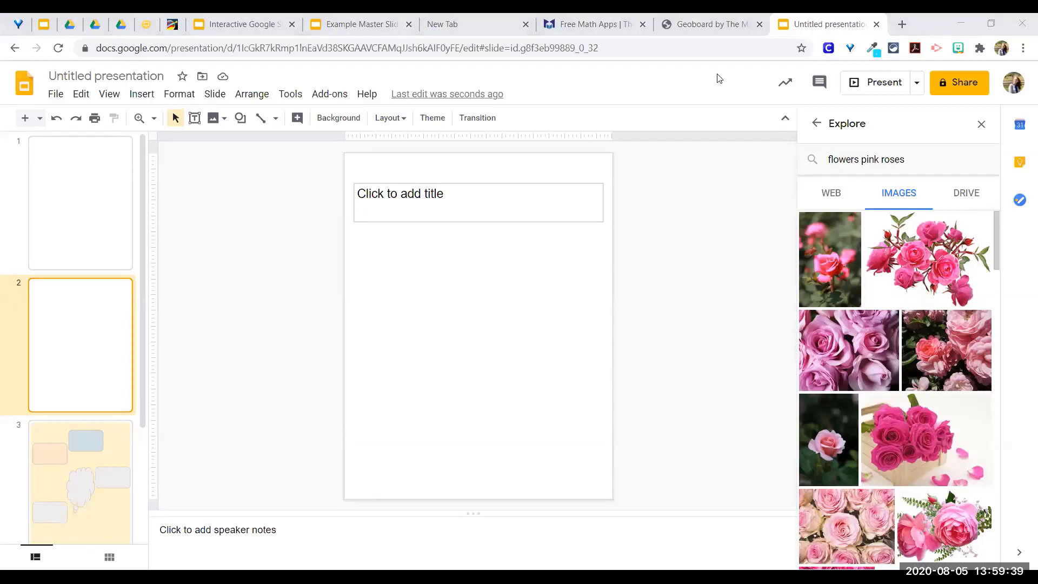
Step: Insert the photo of pink roses in a wooden crate from the image search results into slide 2 and close Explore
mouse_move(922, 236)
mouse_move(910, 444)
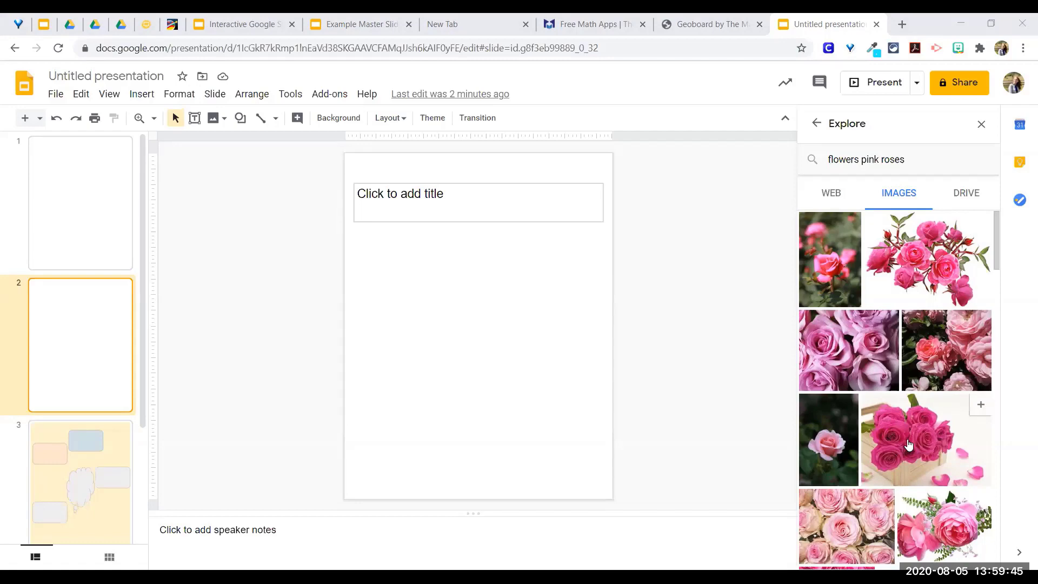
click(981, 408)
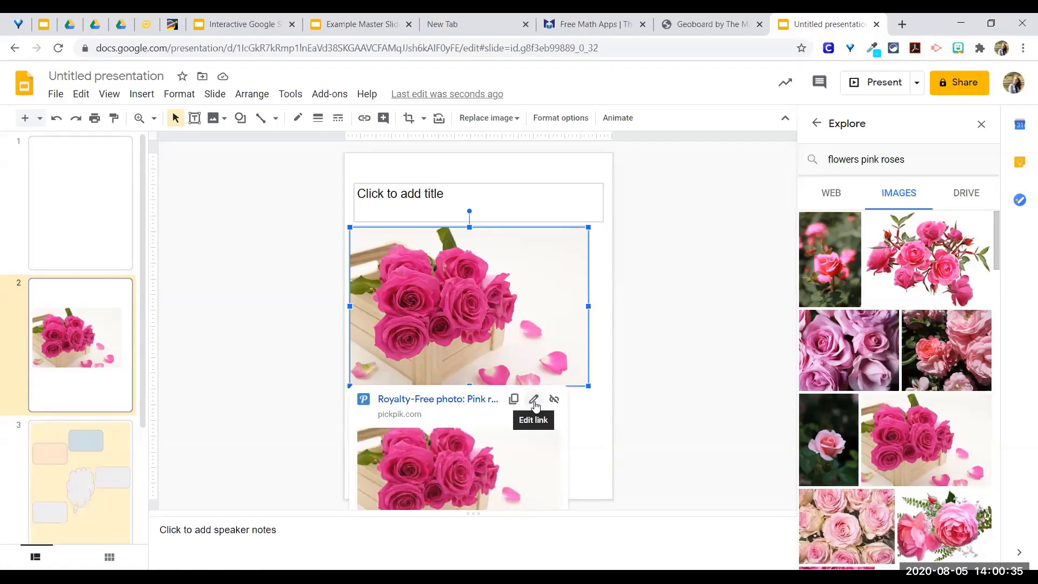
click(695, 255)
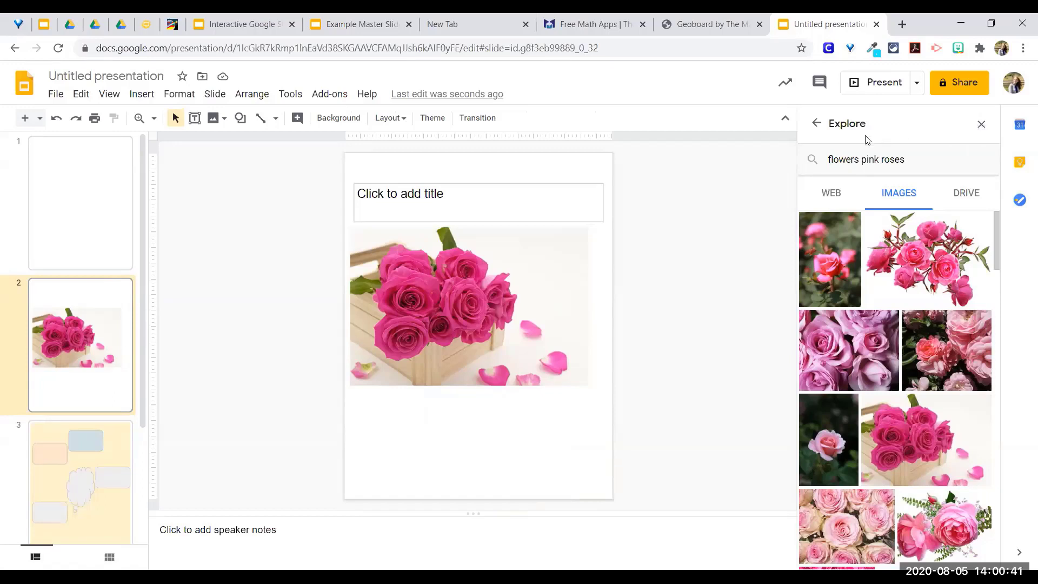
click(981, 124)
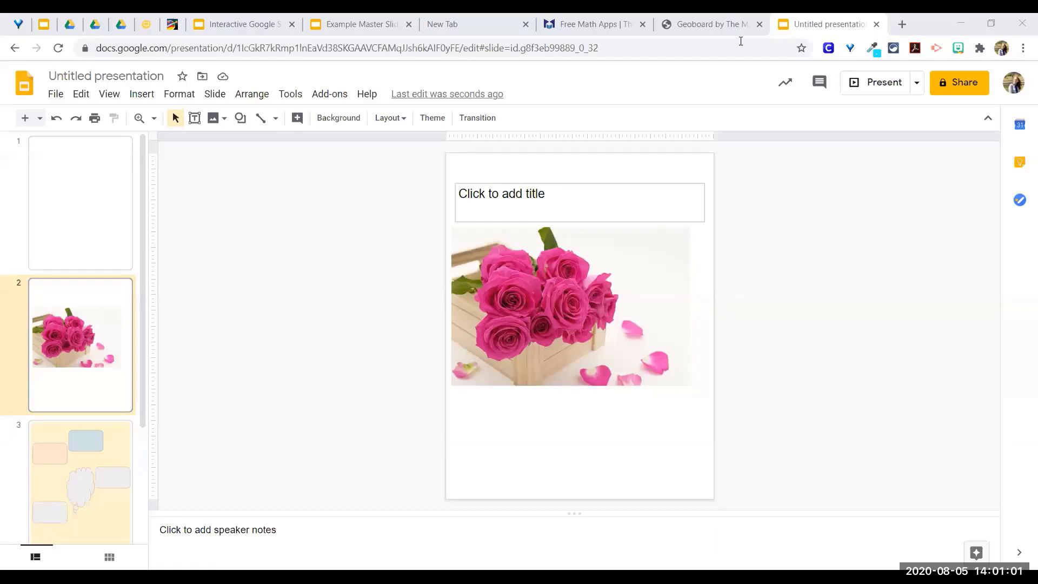
Step: Search Google Images for "flowers" in a new browser tab
click(902, 24)
click(489, 305)
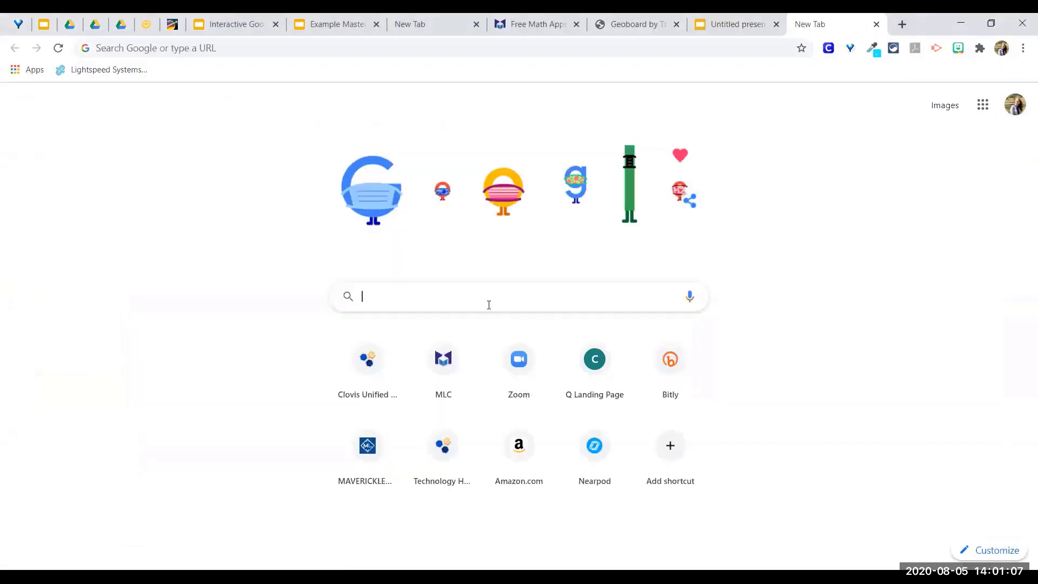
text(flowers)
key(Return)
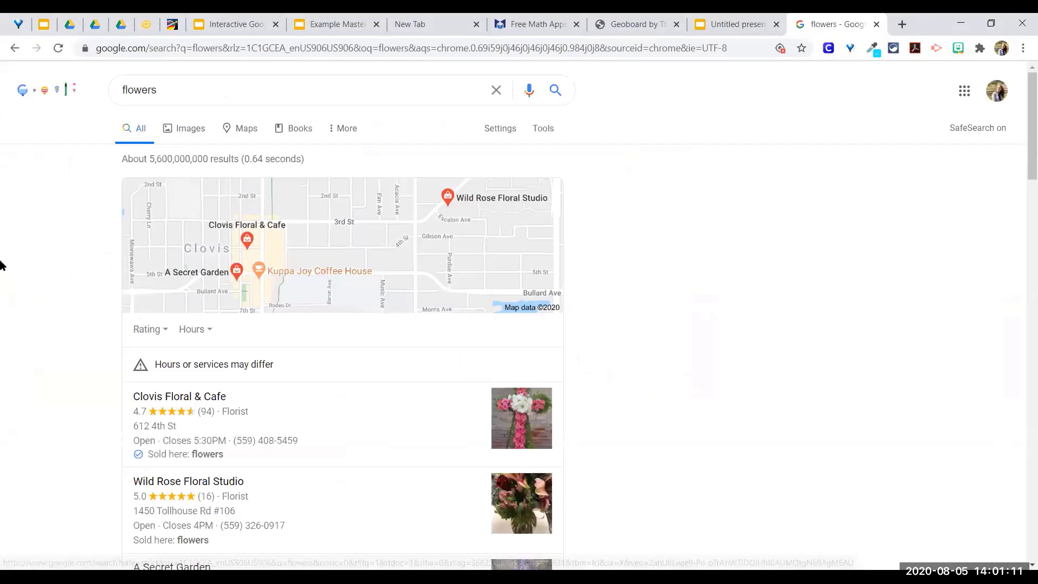
click(201, 130)
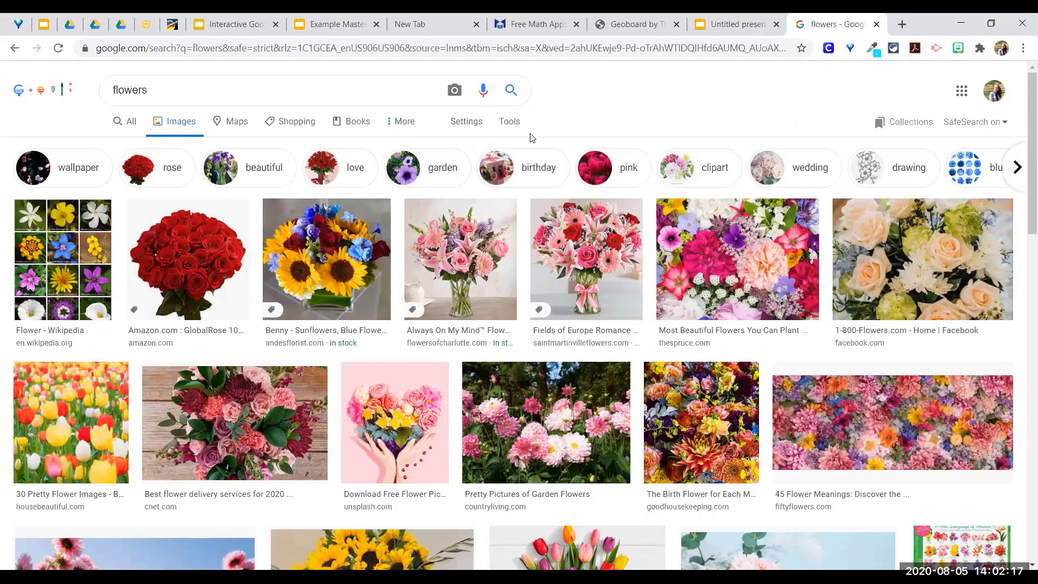
Step: Filter the flower images to orange color, medium size and usage rights labeled for noncommercial reuse with modification
click(509, 122)
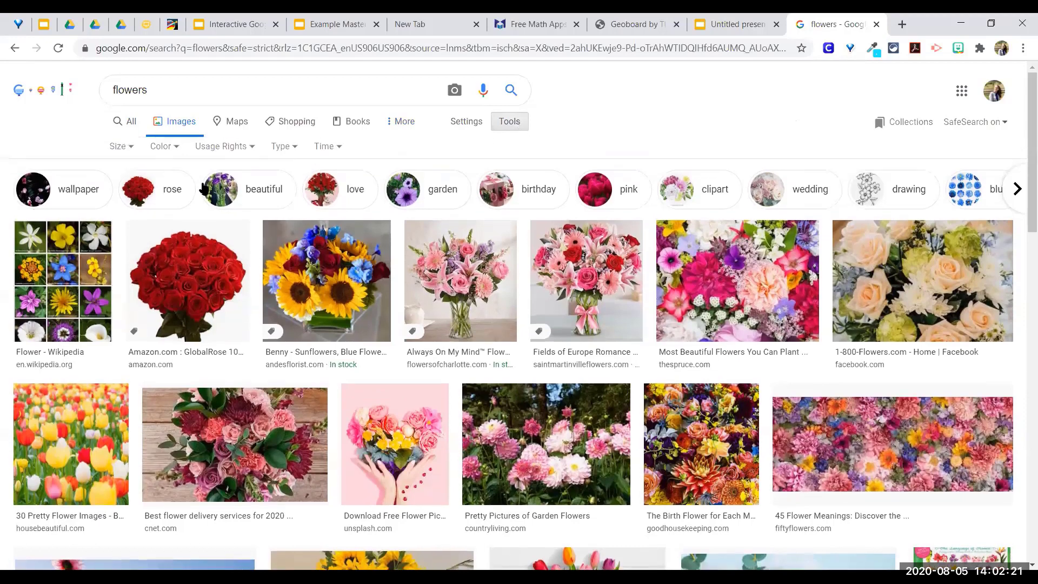
click(177, 151)
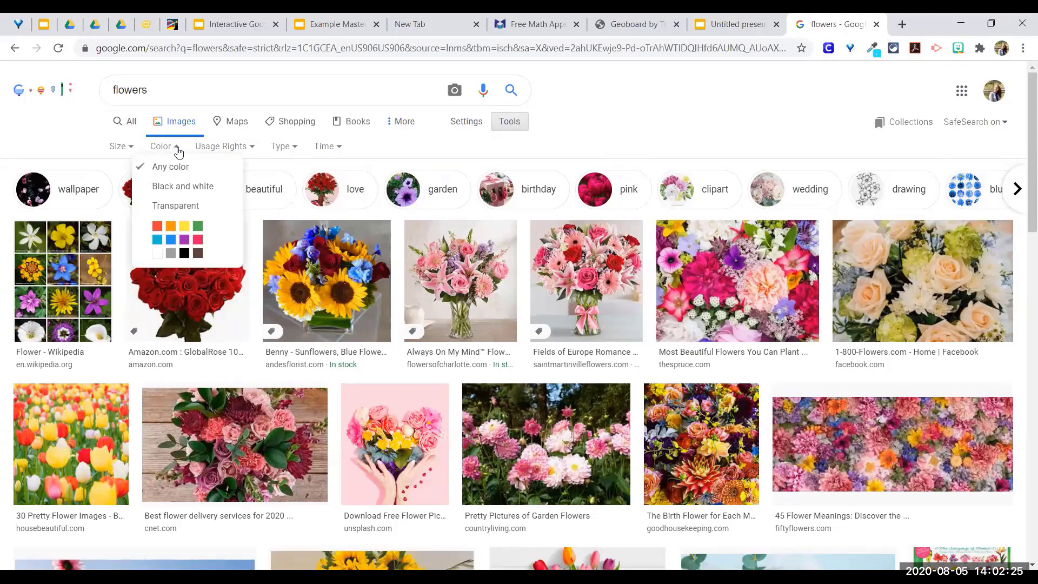
click(170, 228)
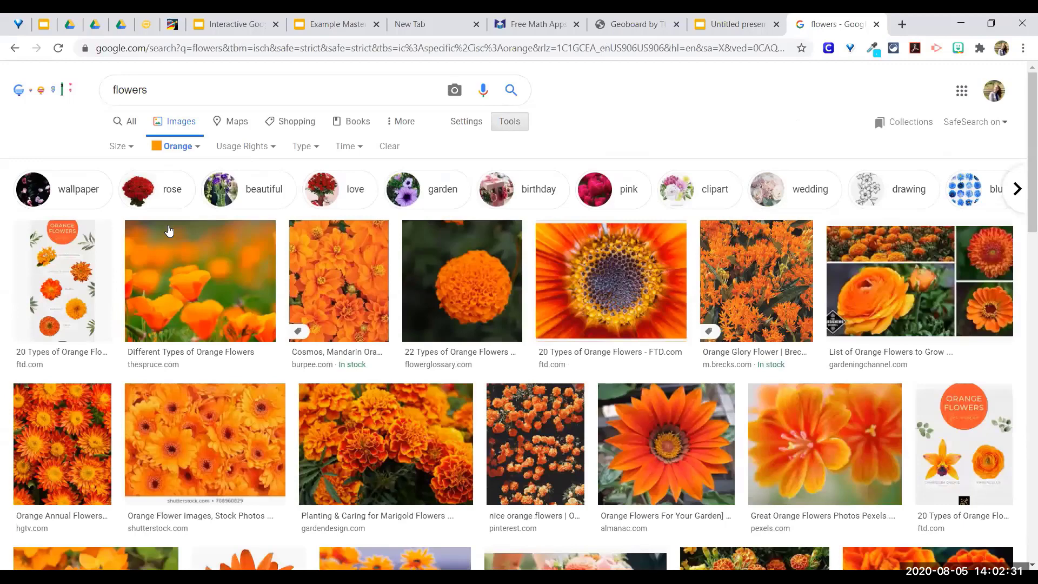
click(133, 153)
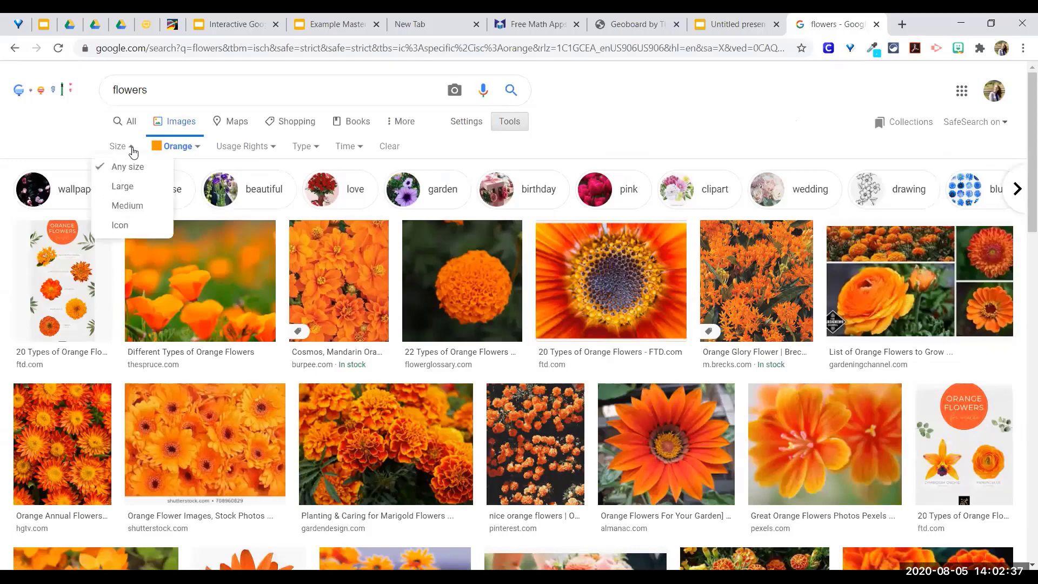
click(149, 209)
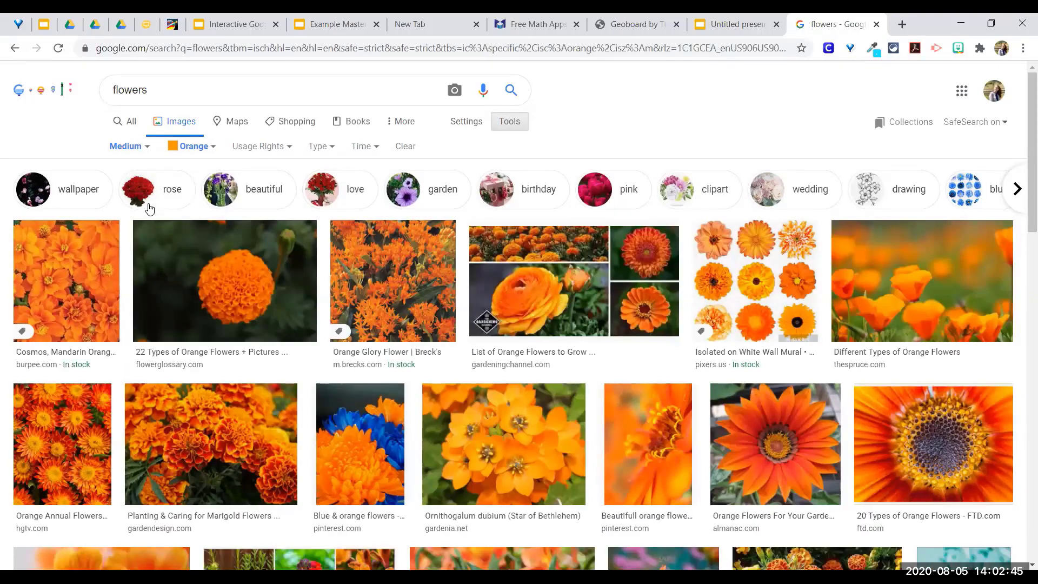
click(285, 153)
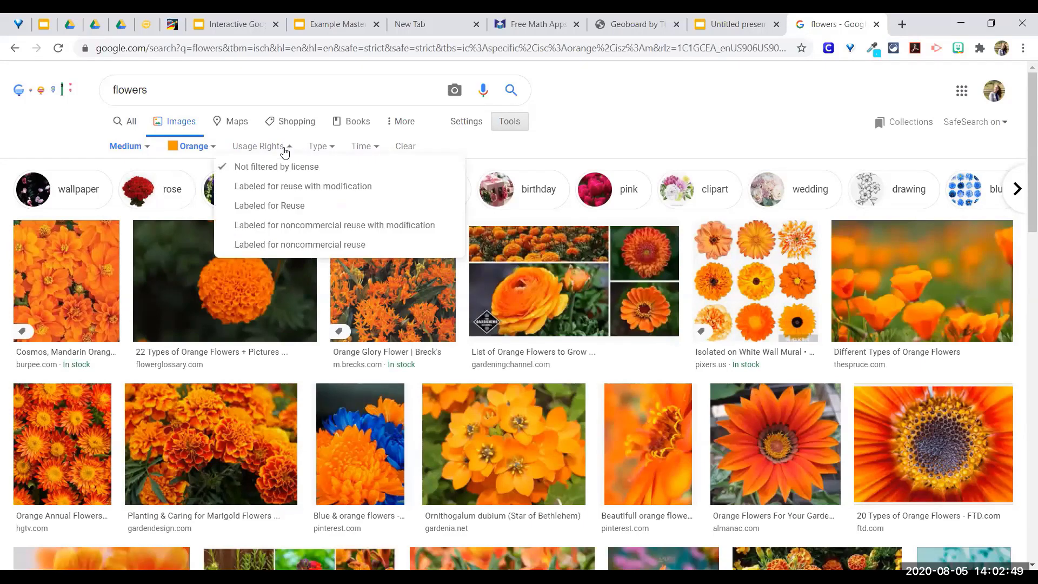
click(316, 230)
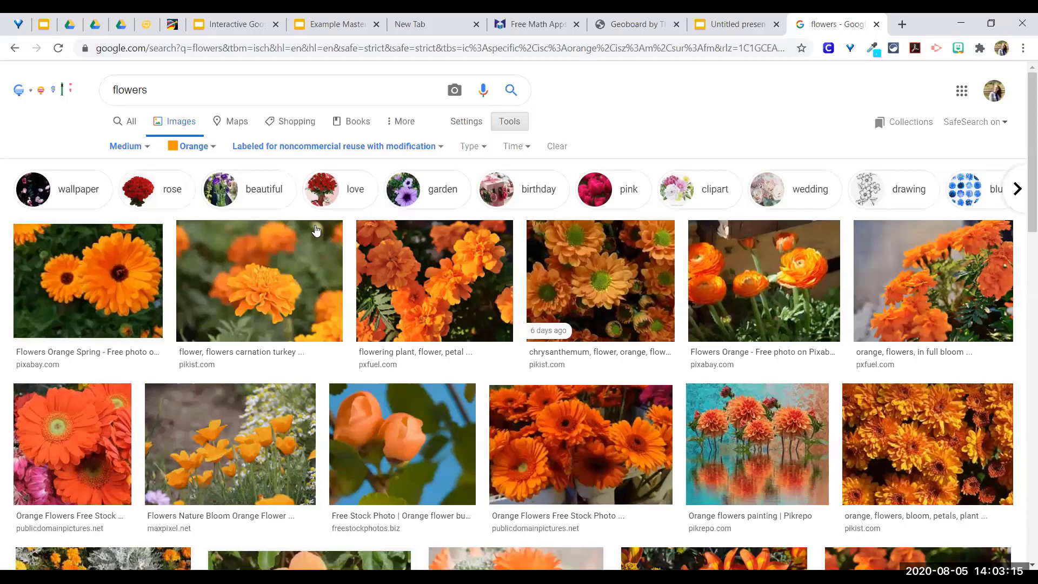
Step: Open the Pxfuel orange marigold photo from the filtered results and copy the image
click(416, 277)
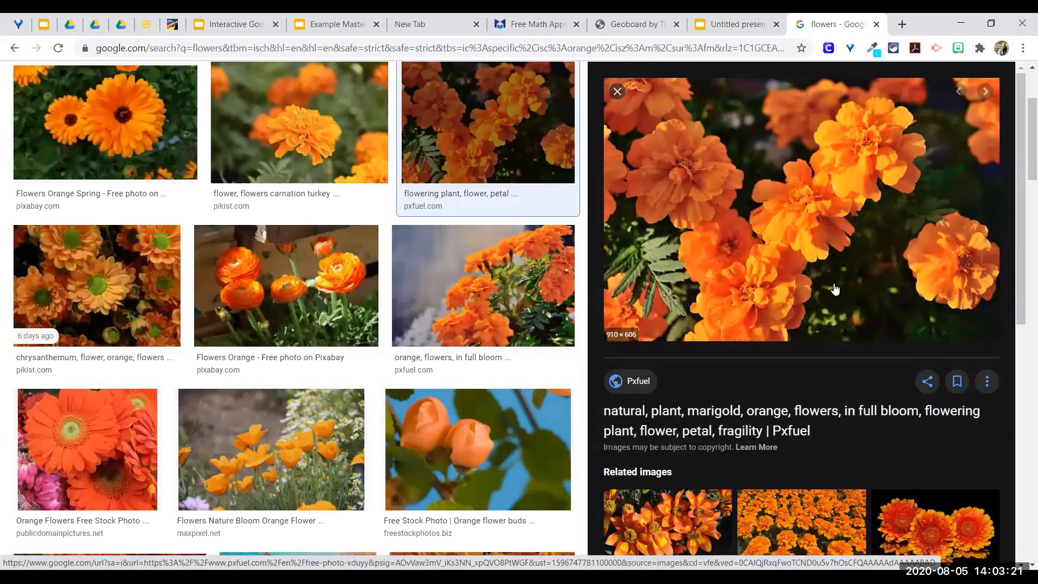
right_click(740, 221)
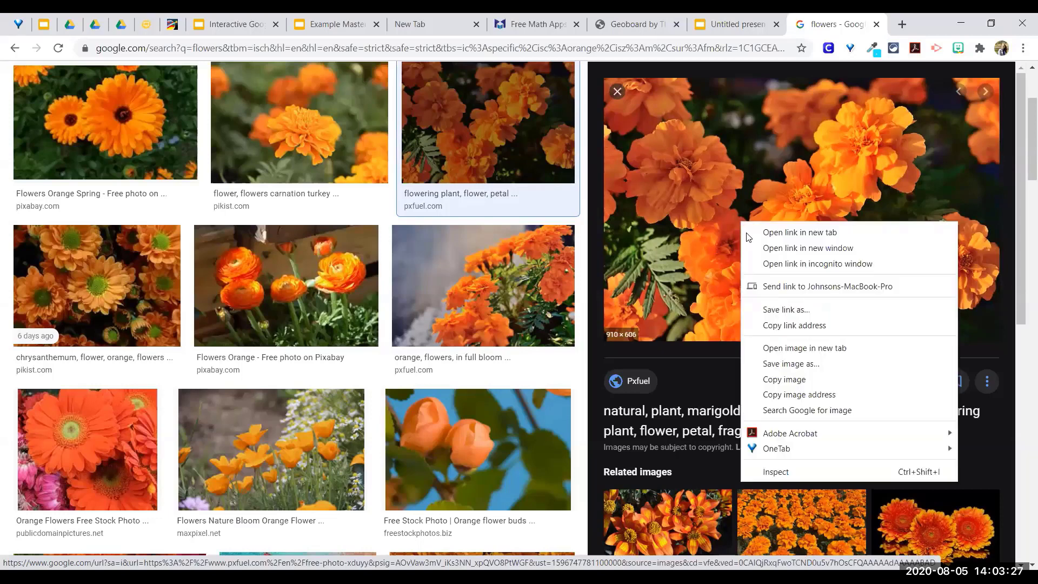
click(793, 384)
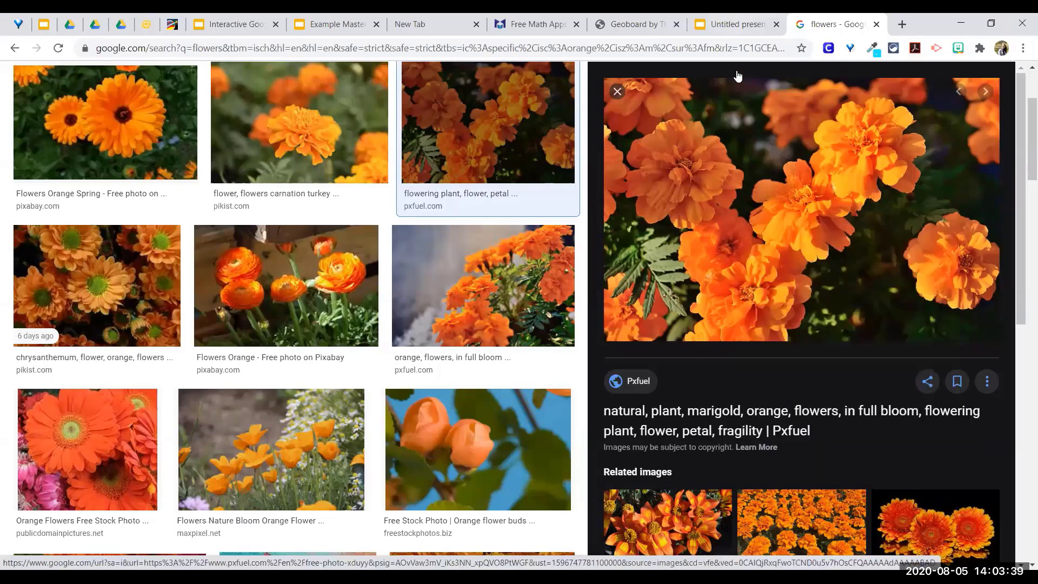
Step: Return to the presentation and paste the copied orange marigold photo onto slide 2 below the pink roses
click(738, 24)
right_click(515, 424)
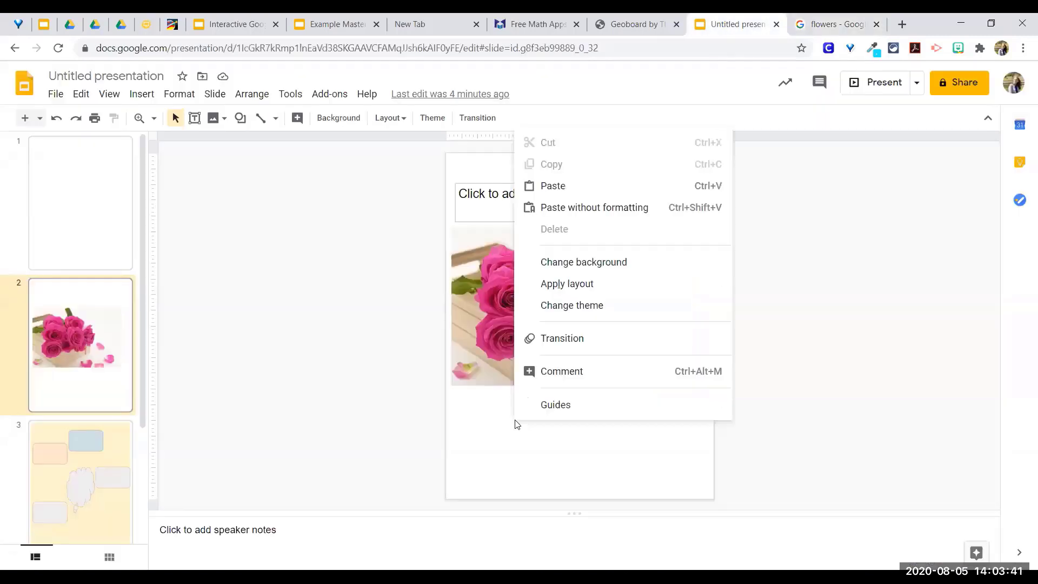
click(587, 184)
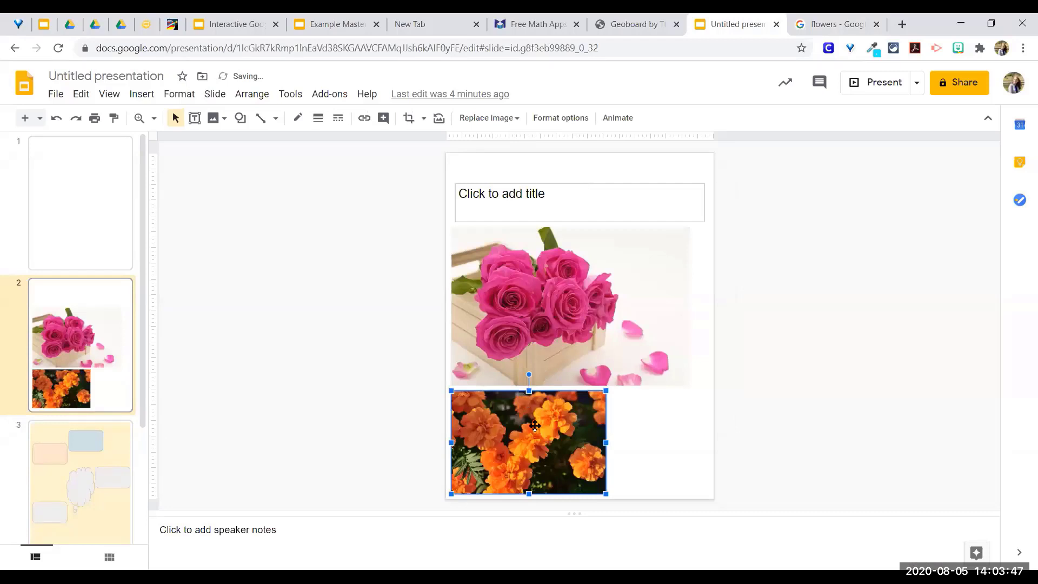
click(428, 424)
click(502, 426)
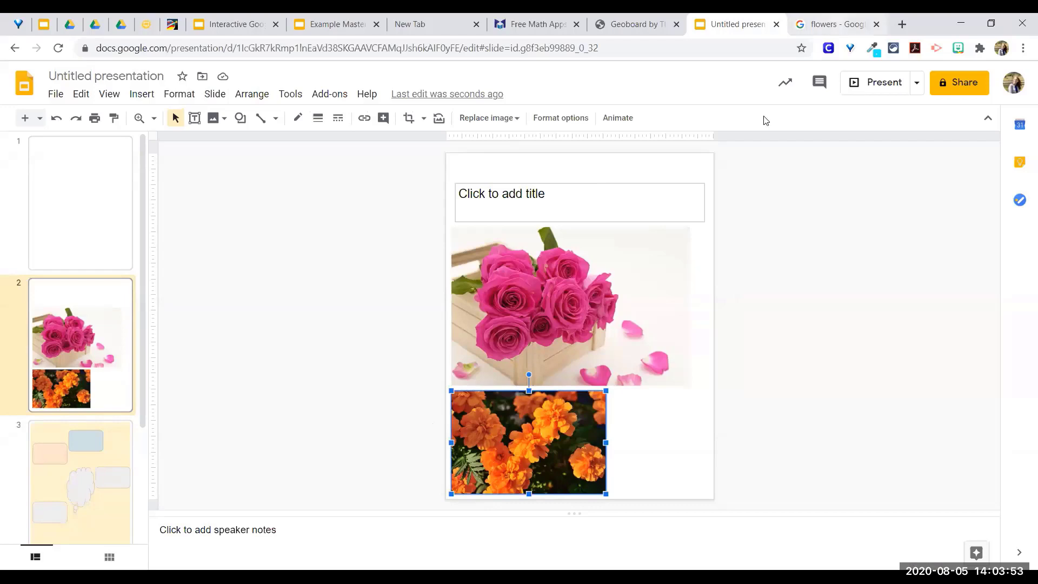
key(ctrl+Tab)
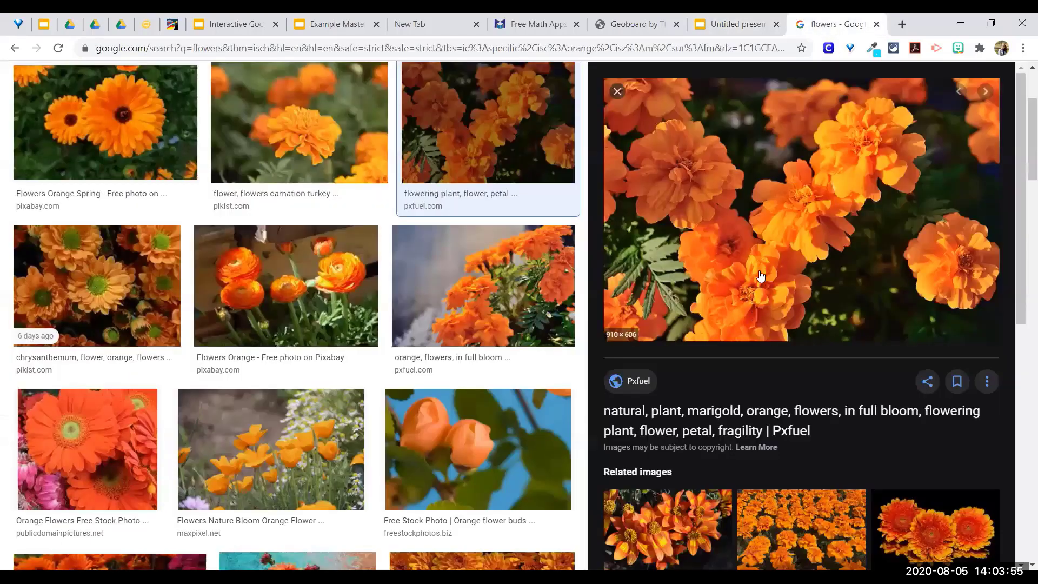
right_click(800, 263)
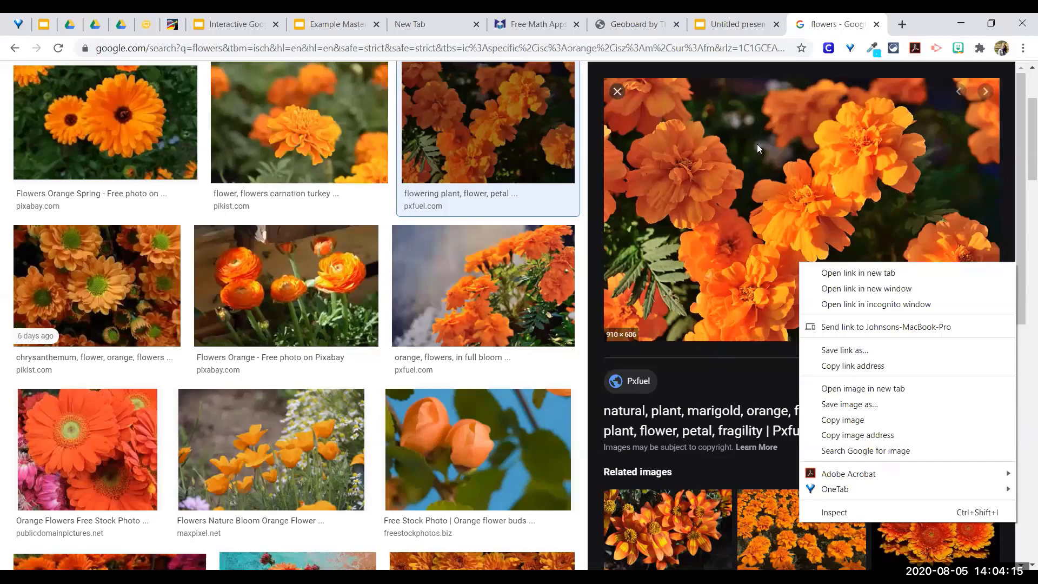
click(751, 162)
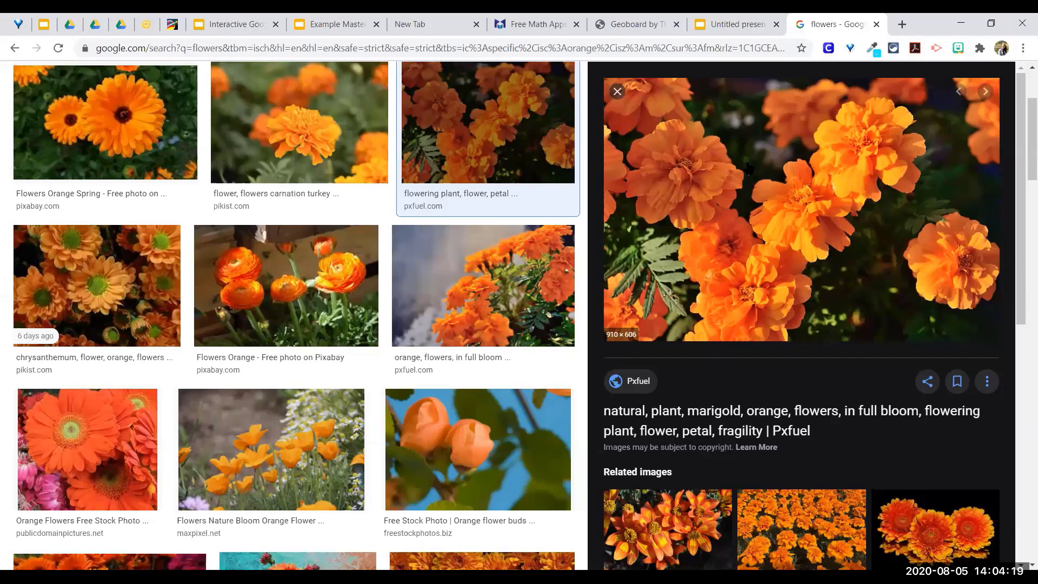
drag(748, 168, 790, 24)
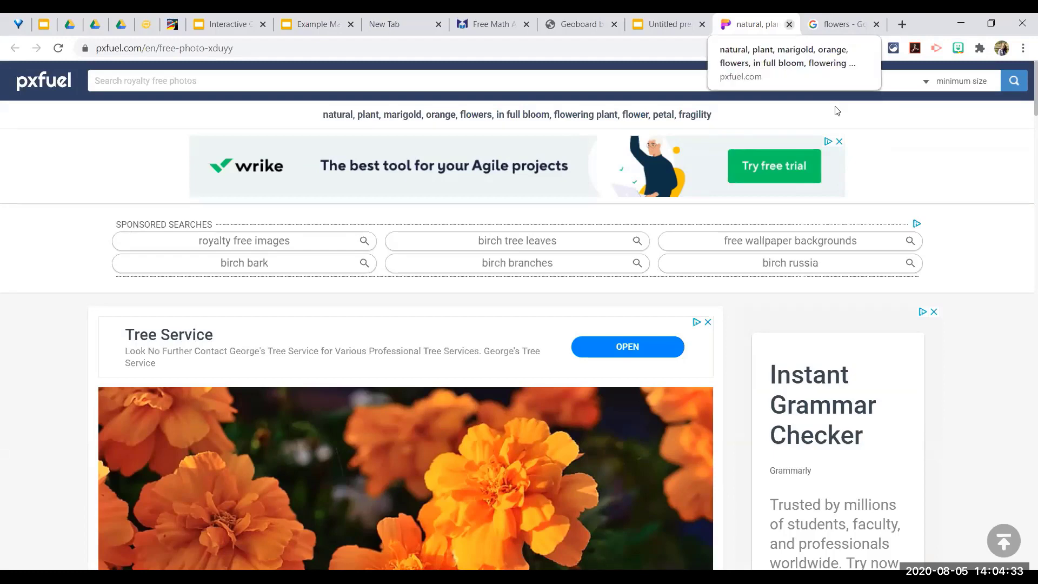
key(ctrl+w)
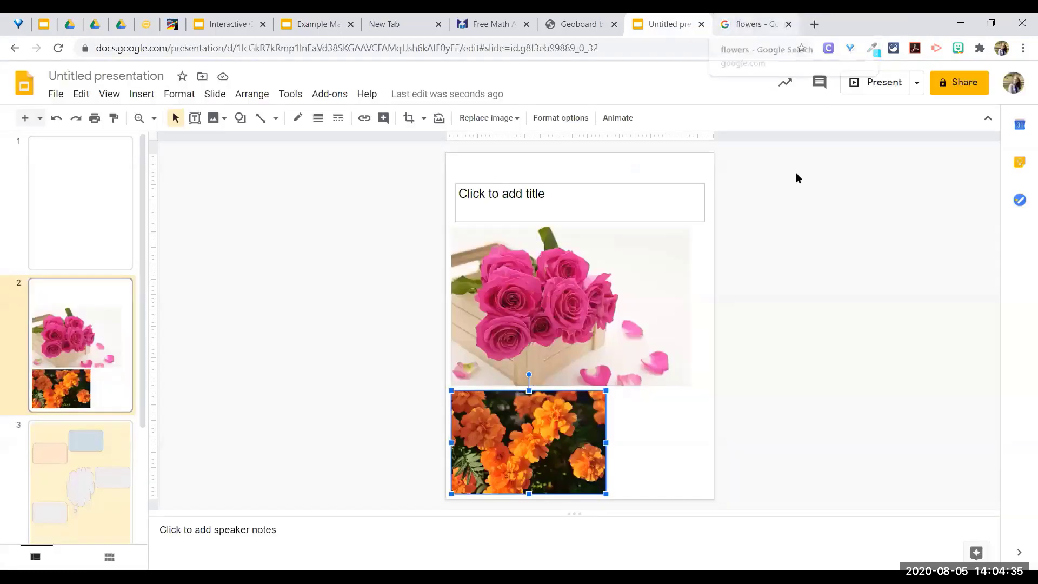
Step: Bring the Pxfuel marigold photo directly from the image search into slide 2 and place it in the blank area beside the page
click(754, 24)
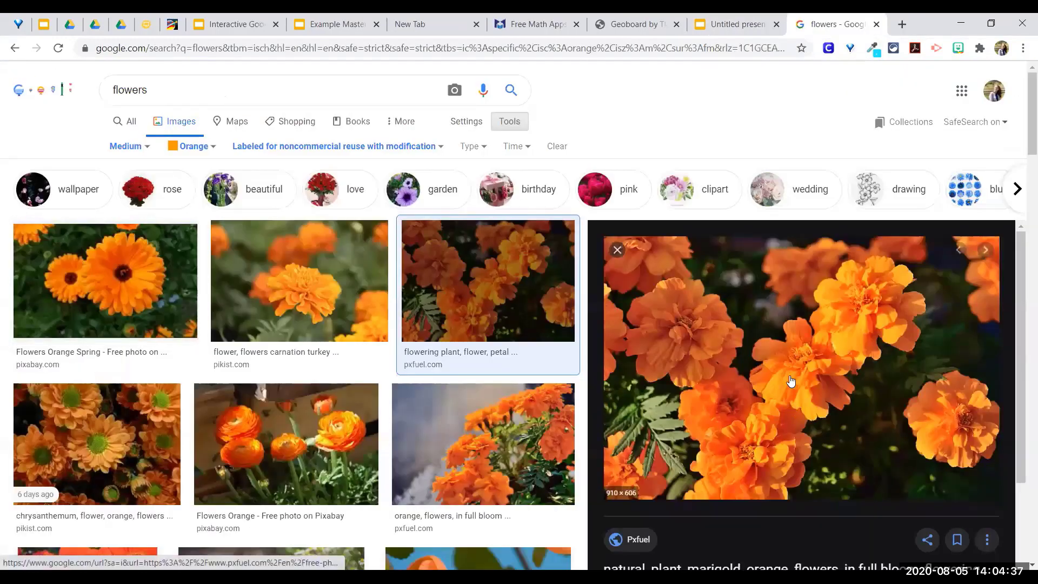
drag(790, 381, 665, 439)
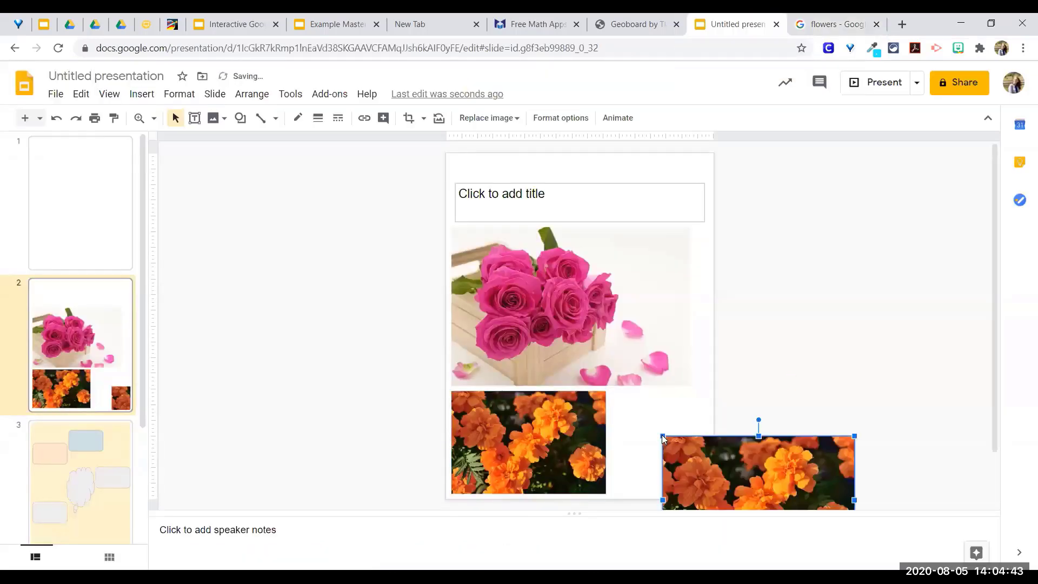
drag(699, 444, 279, 216)
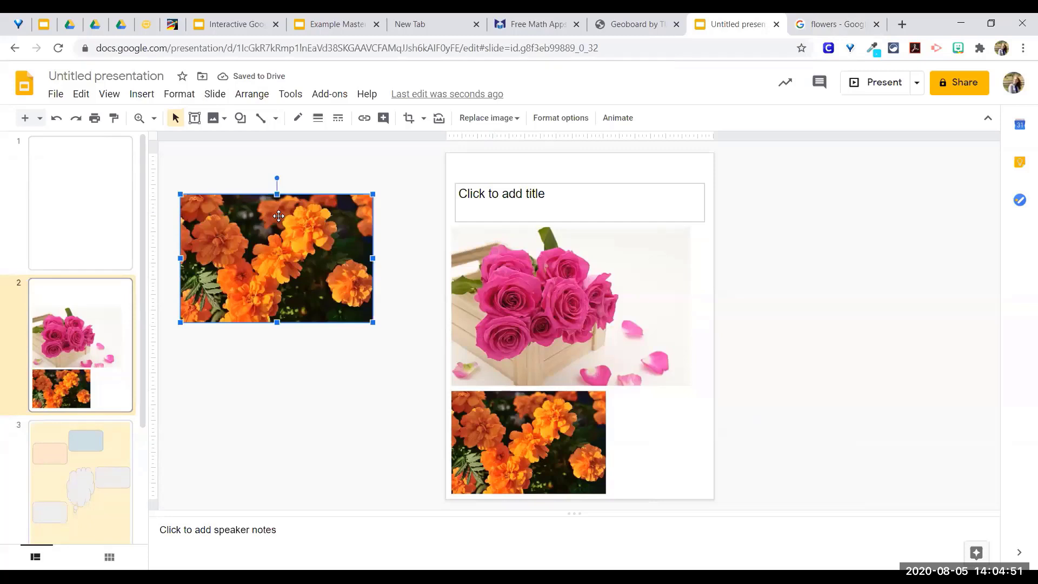
Step: Set the insertion point between slides 1 and 2
click(116, 275)
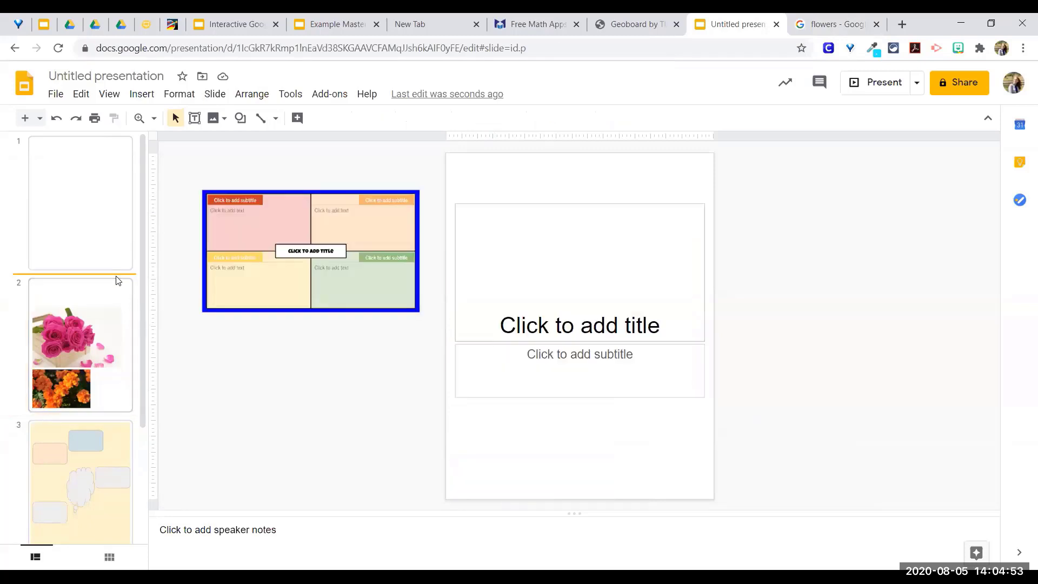